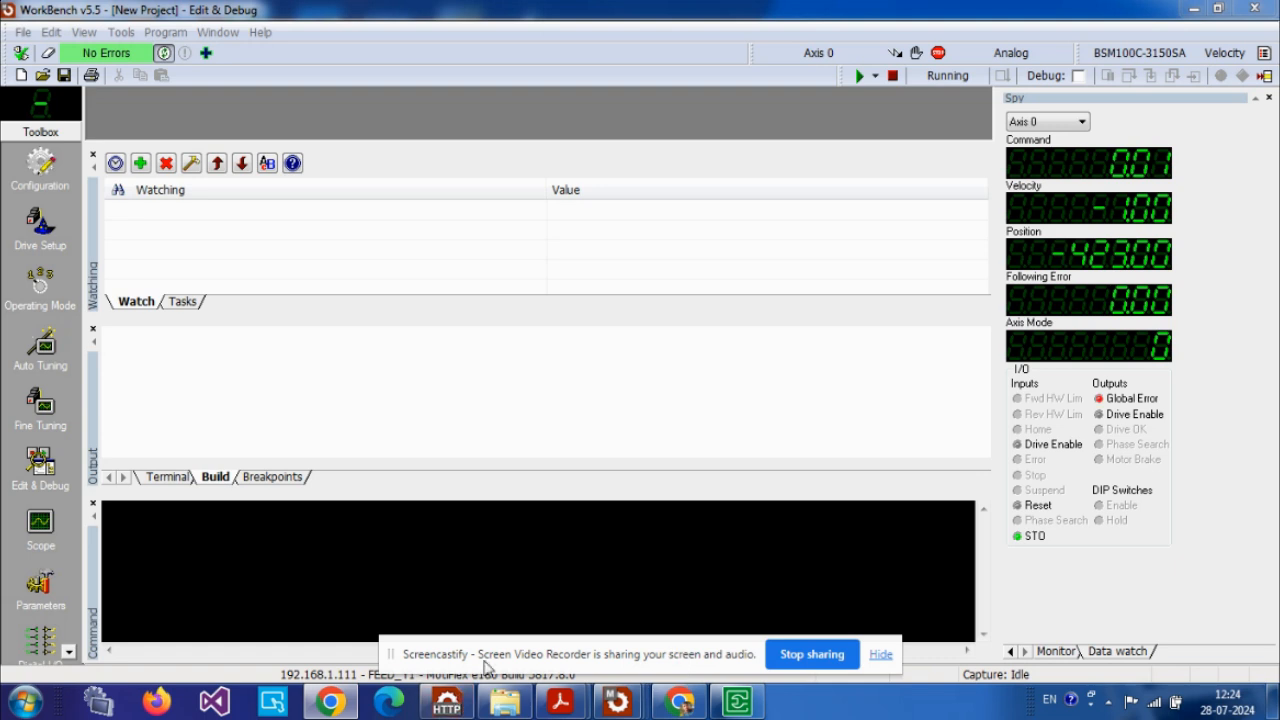
Choose MotiFlex e180 firmware build 5900 with options 4.0 and start downloading it to the controller
click(877, 657)
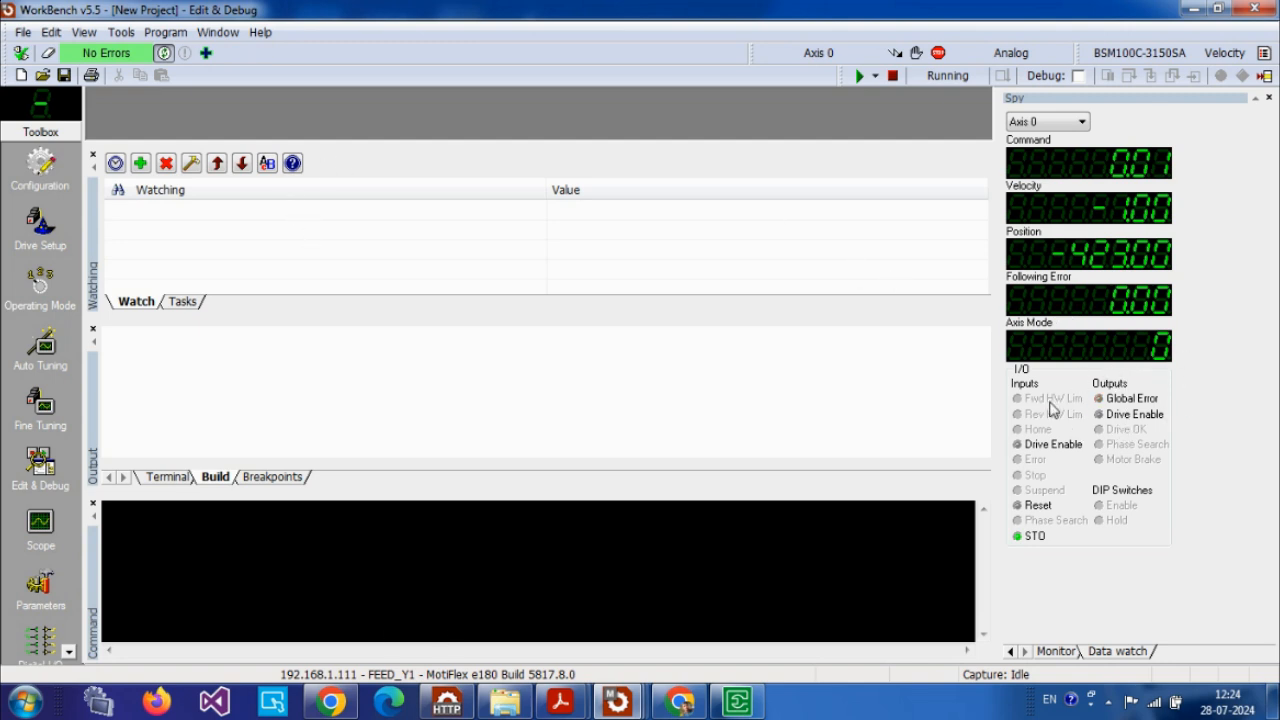
click(133, 36)
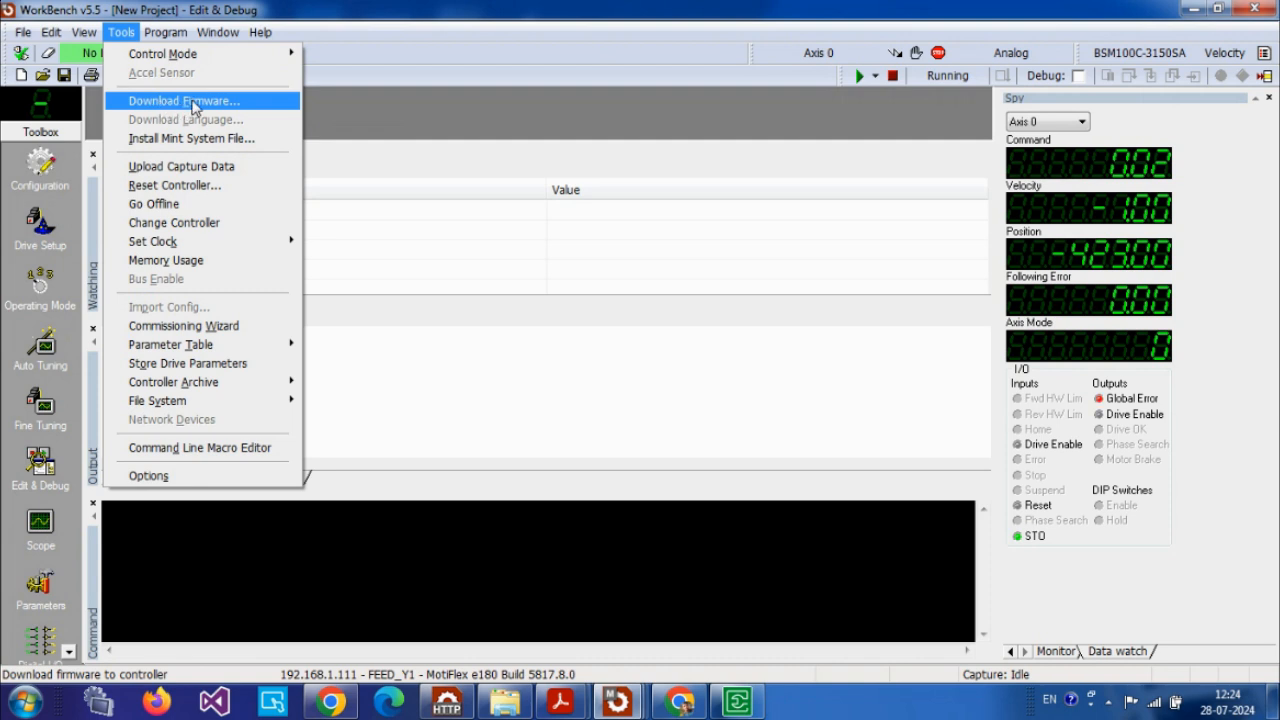
click(193, 103)
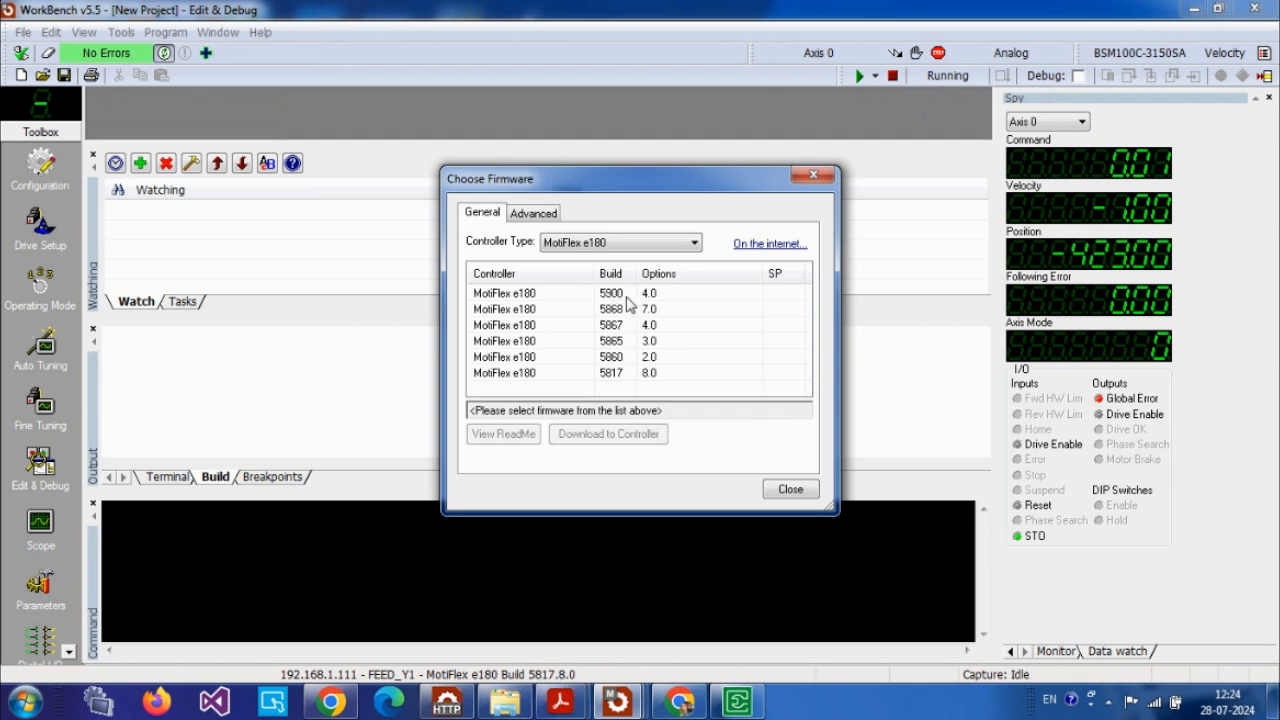
click(612, 294)
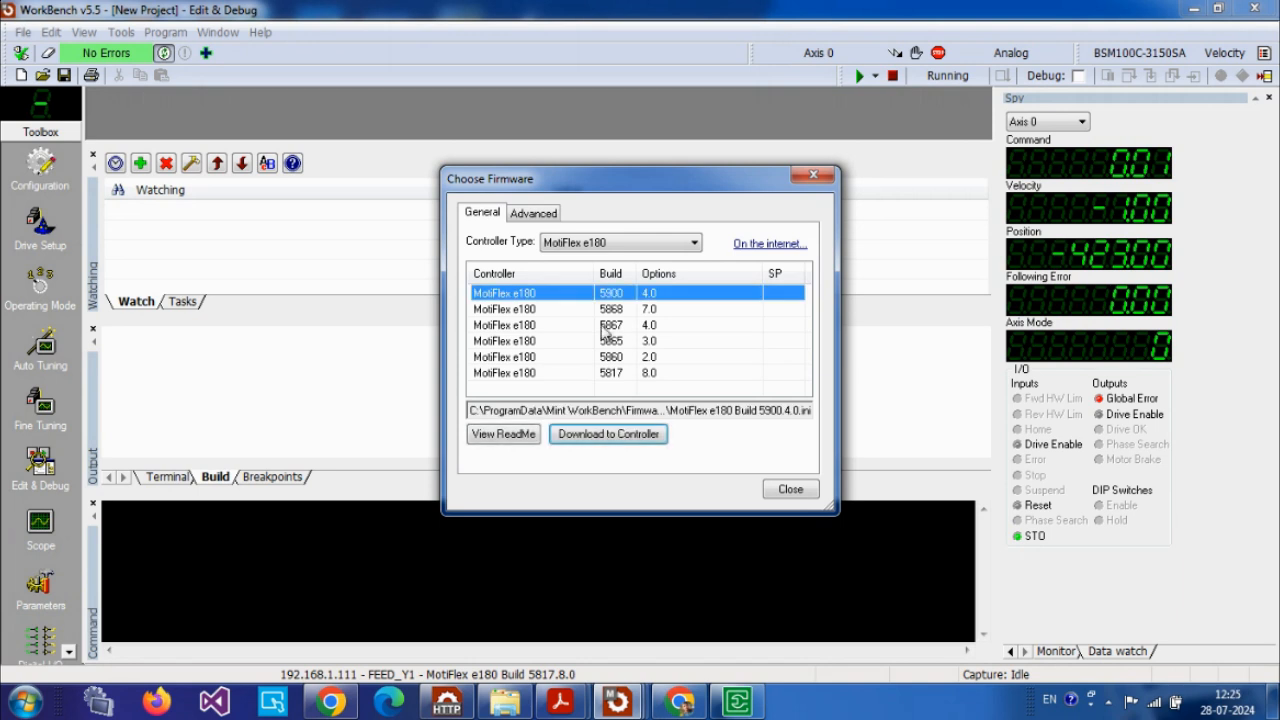
click(592, 440)
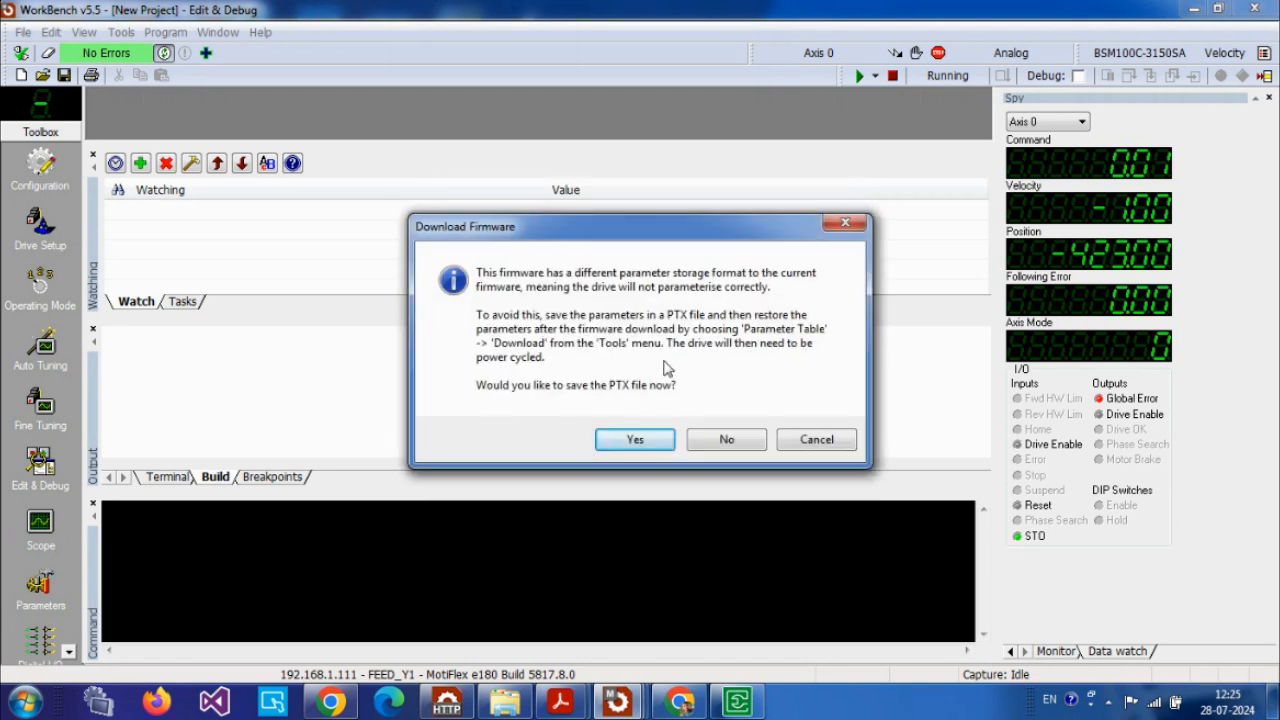
Save the drive's current parameters in a PTX file named "feed y1 parameter" before the firmware download
click(635, 441)
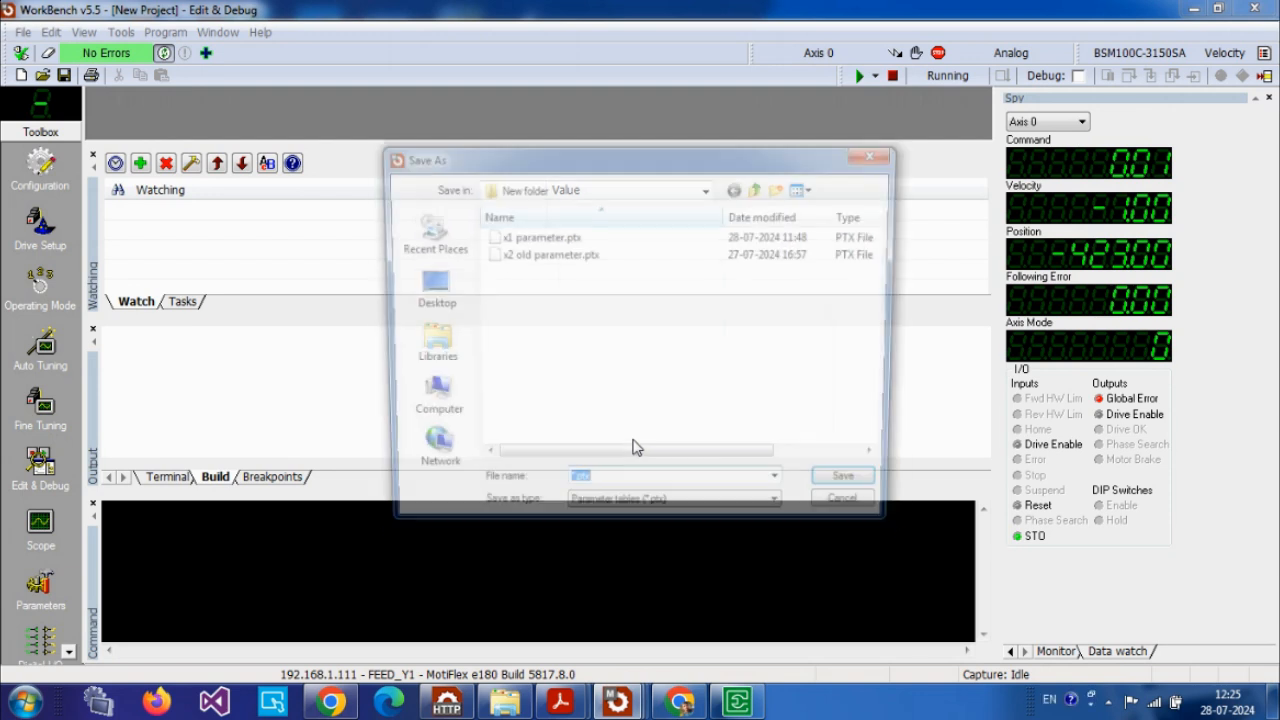
click(603, 487)
key(BackSpace)
key(BackSpace)
key(BackSpace)
key(BackSpace)
key(BackSpace)
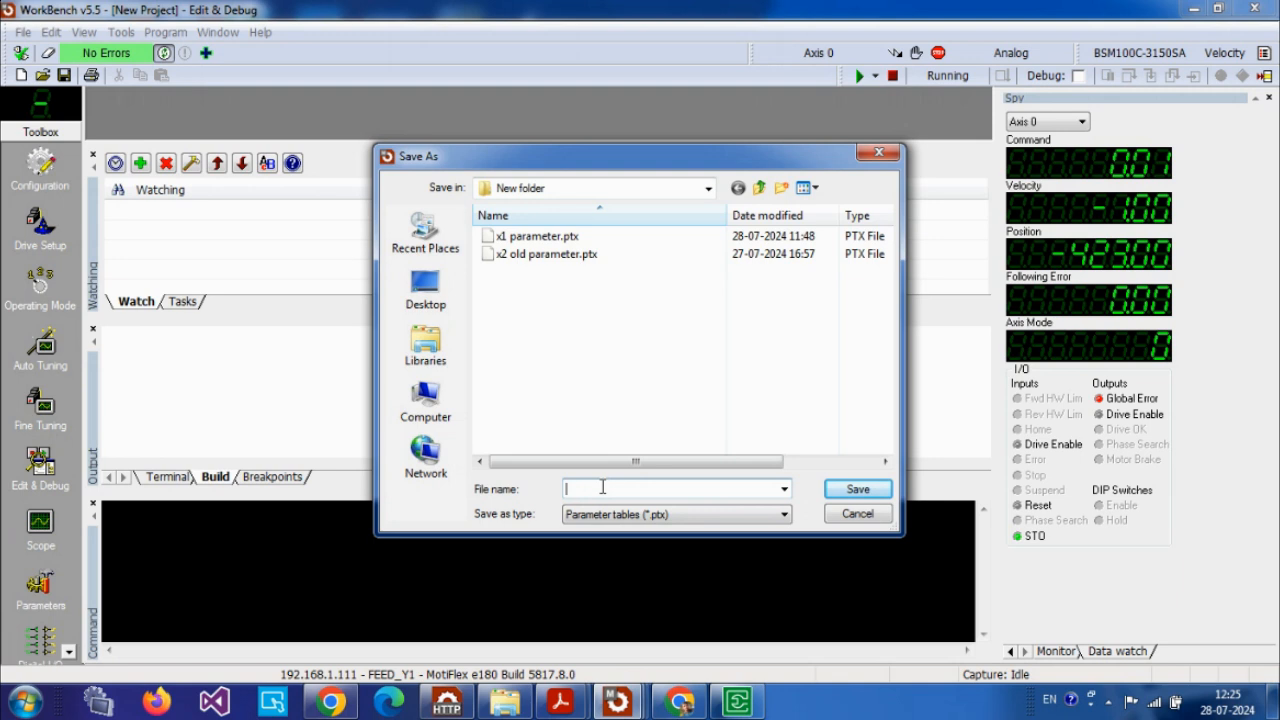
text(feed)
key(BackSpace)
text(y1 parameter)
click(862, 487)
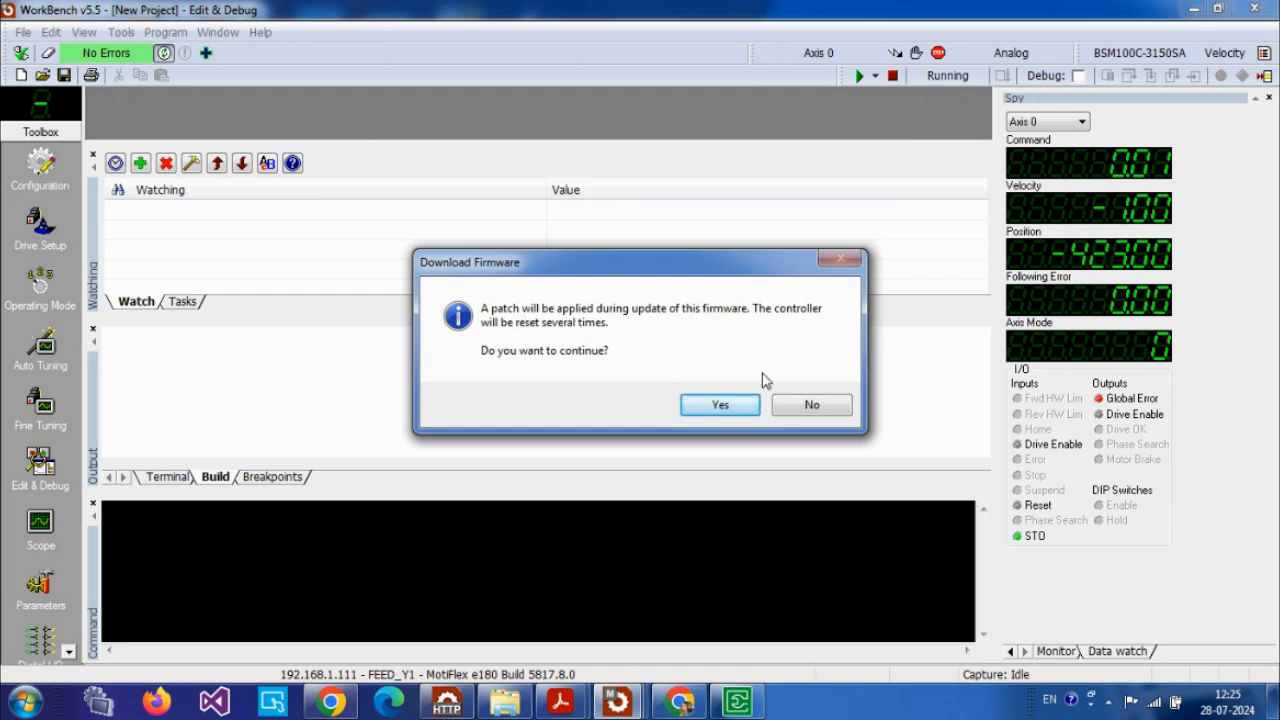
Accept the patch and controller resets for the firmware update, and dismiss the browser notifications during the download
click(707, 405)
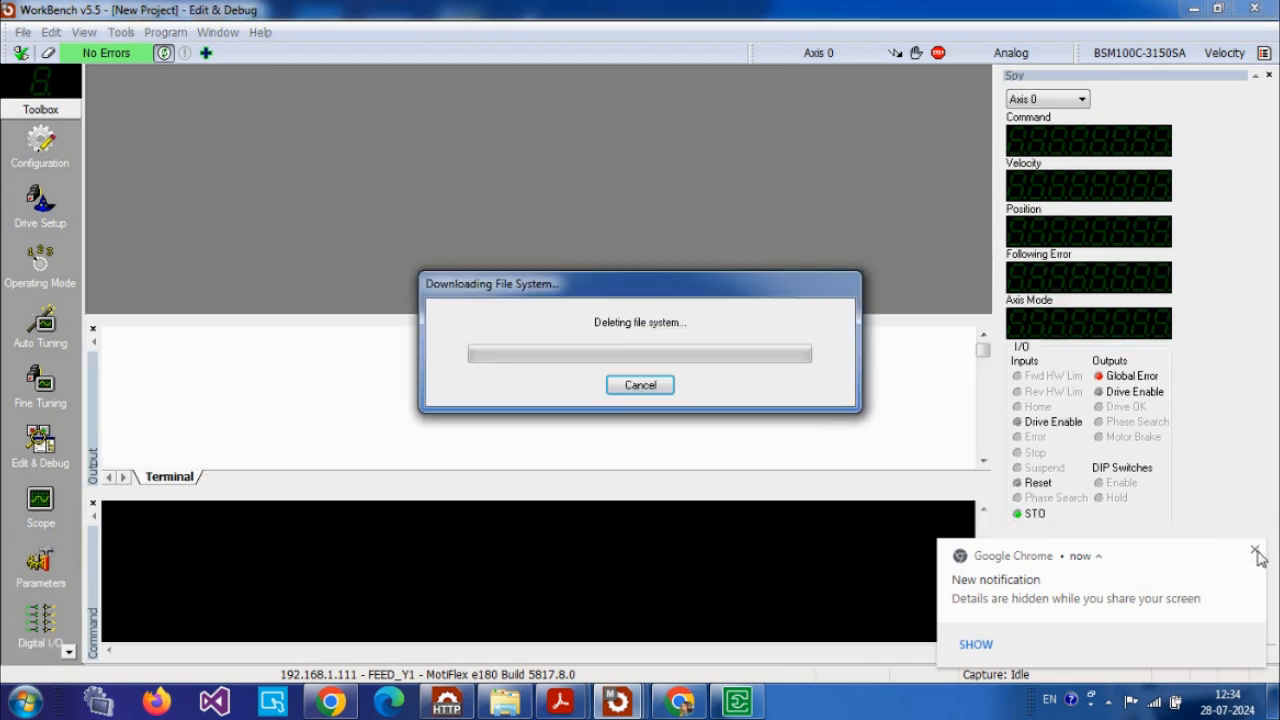
click(1256, 553)
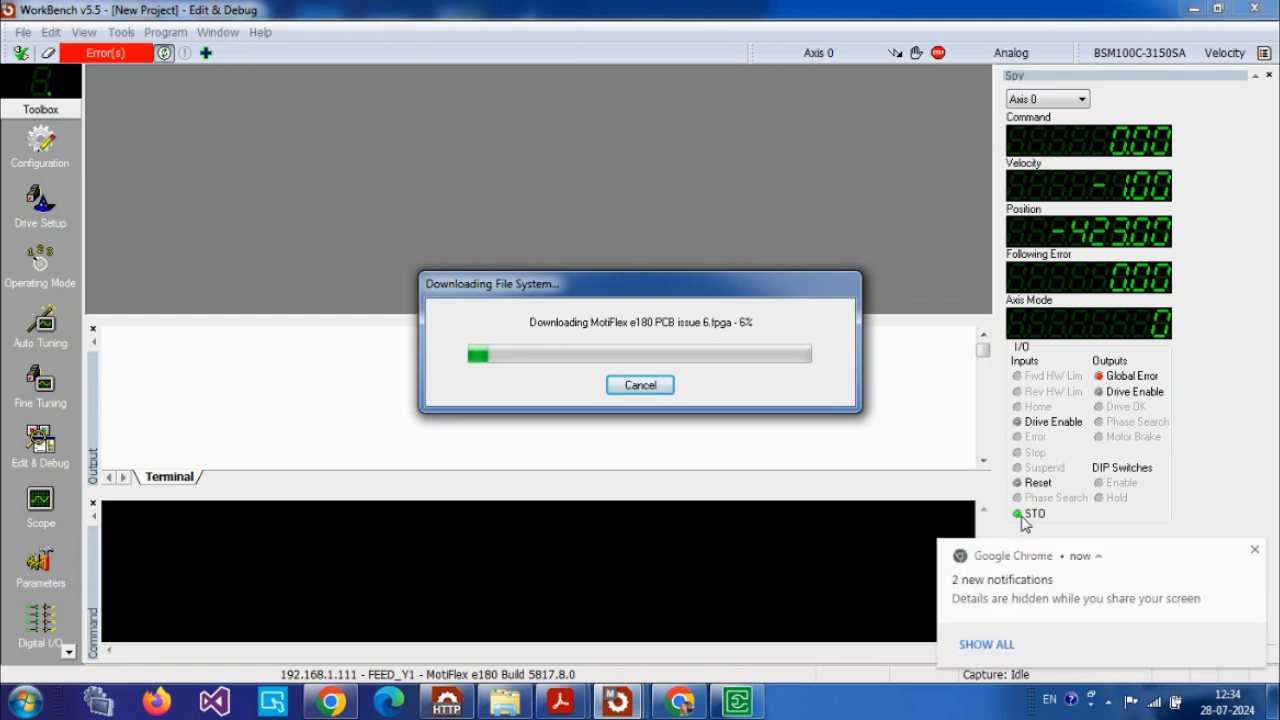
click(1255, 550)
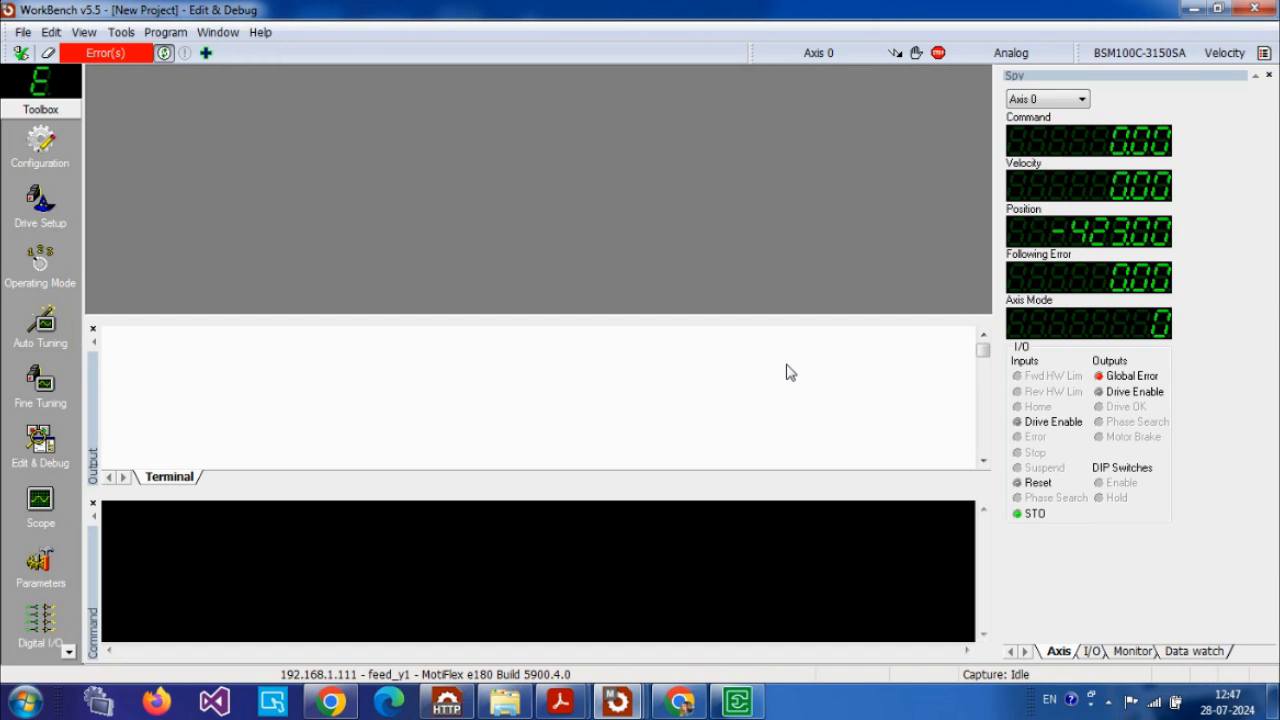
Review the controller's error summary after the firmware update without clearing the errors
click(787, 372)
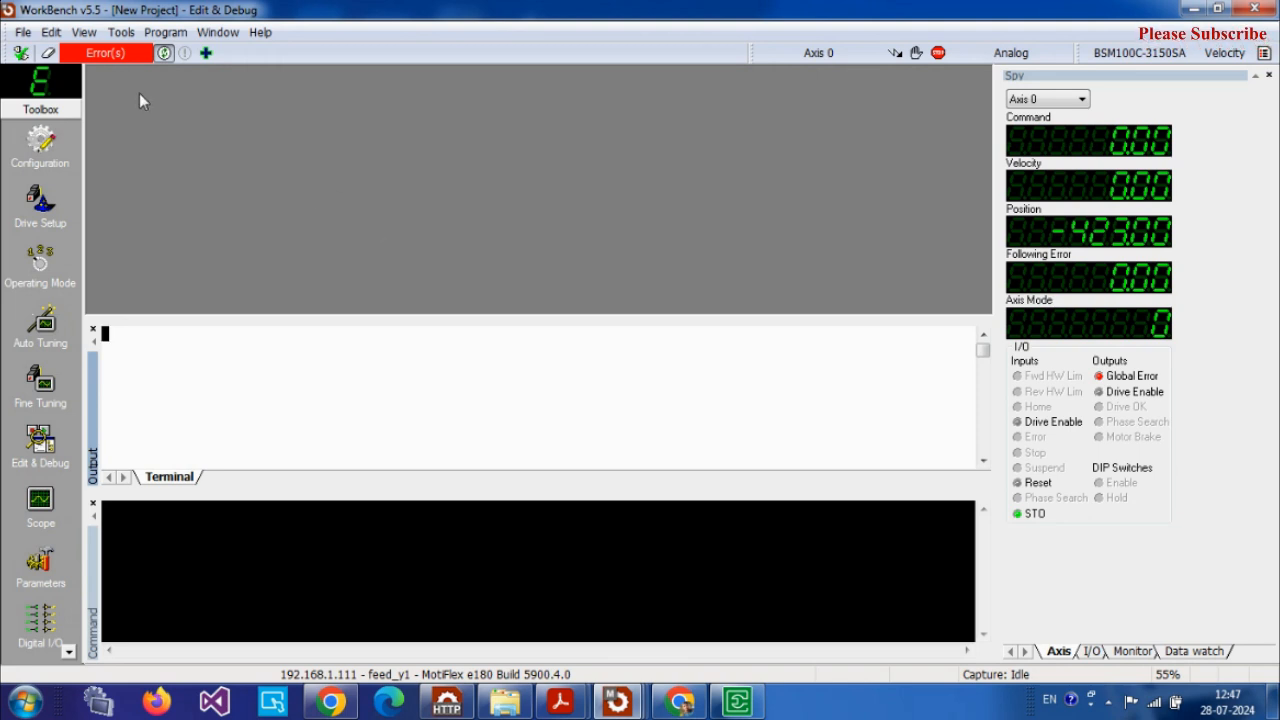
click(108, 54)
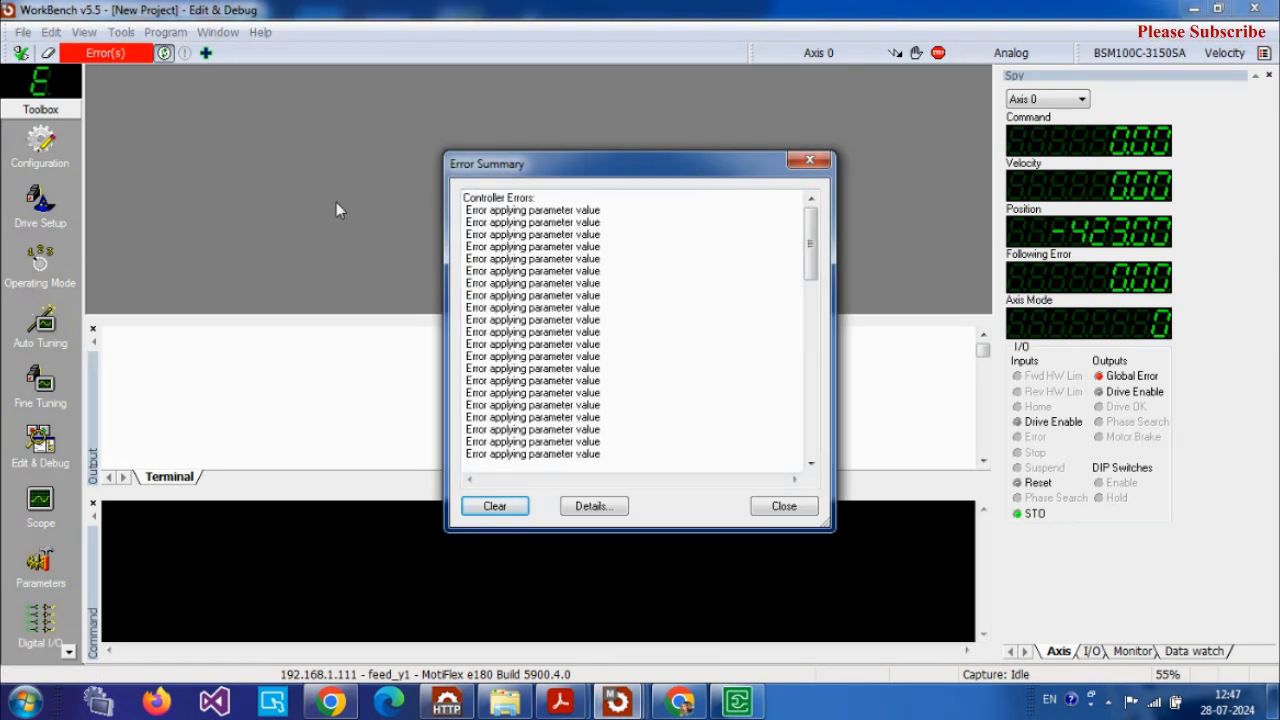
mouse_move(813, 242)
mouse_down()
mouse_move(808, 428)
mouse_move(810, 236)
mouse_up()
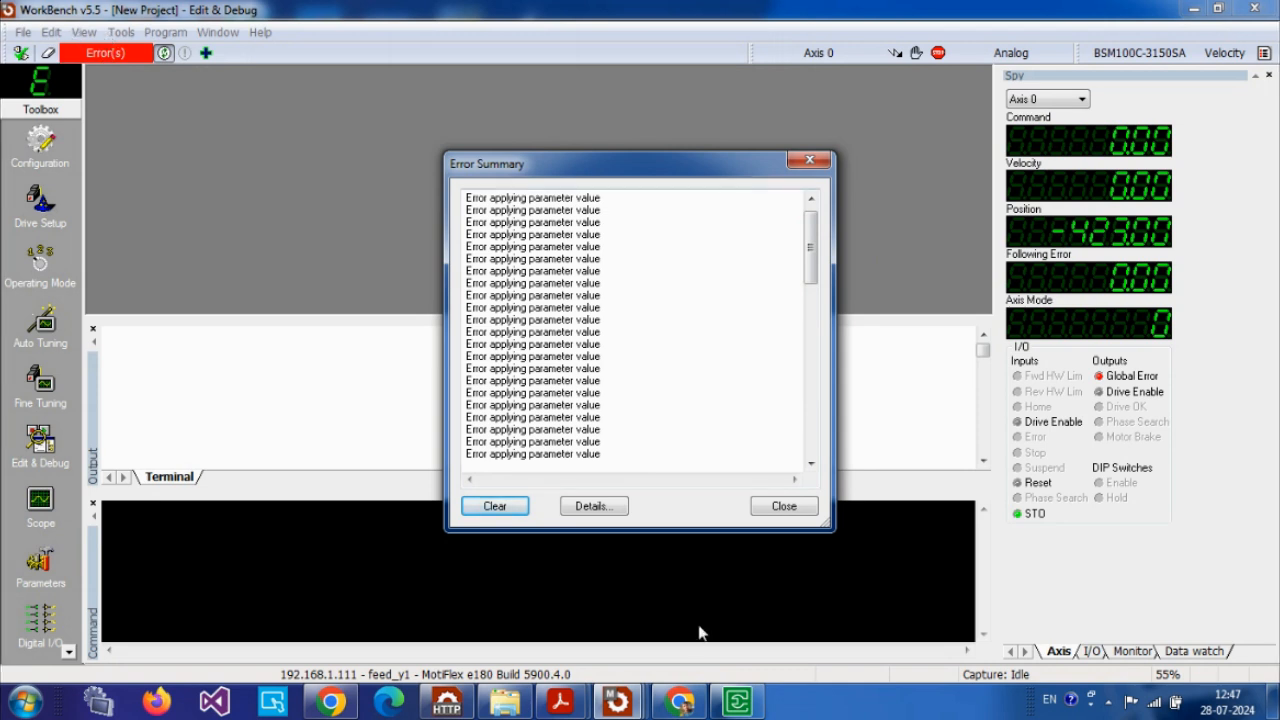
click(783, 507)
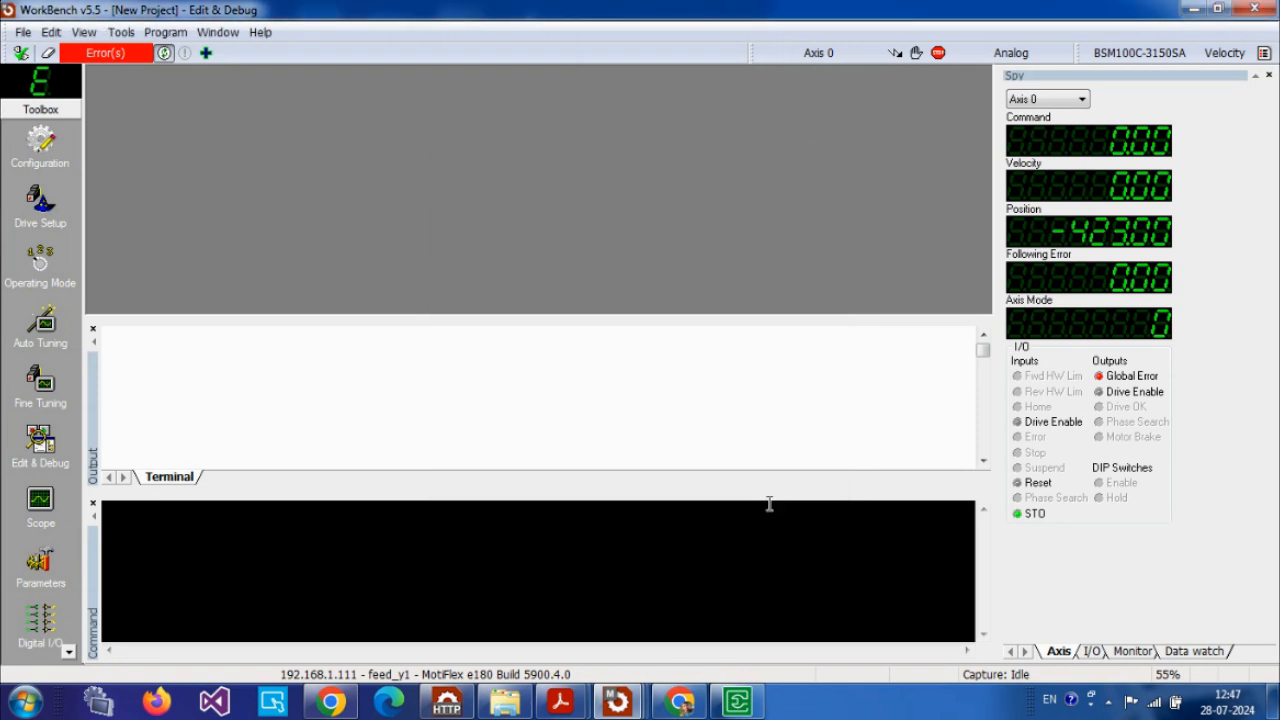
Download the saved parameter table "feed y1 parameter.ptx" to the drive
click(121, 33)
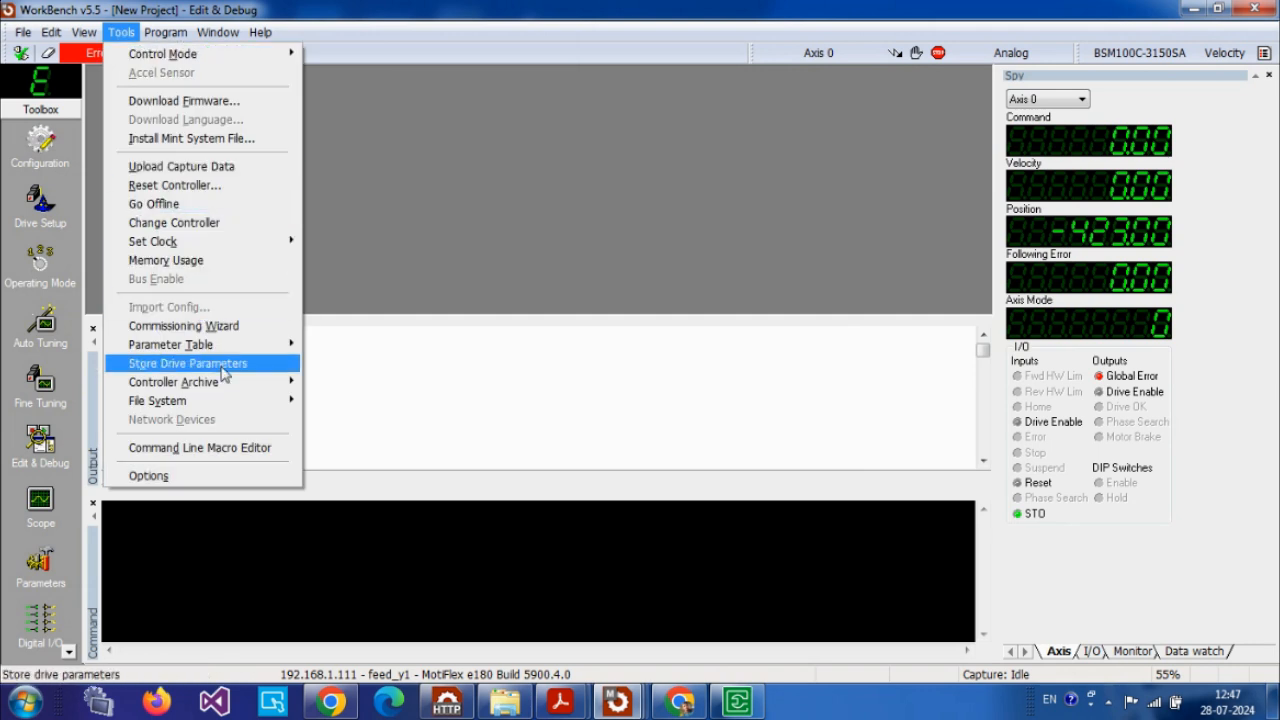
mouse_move(214, 345)
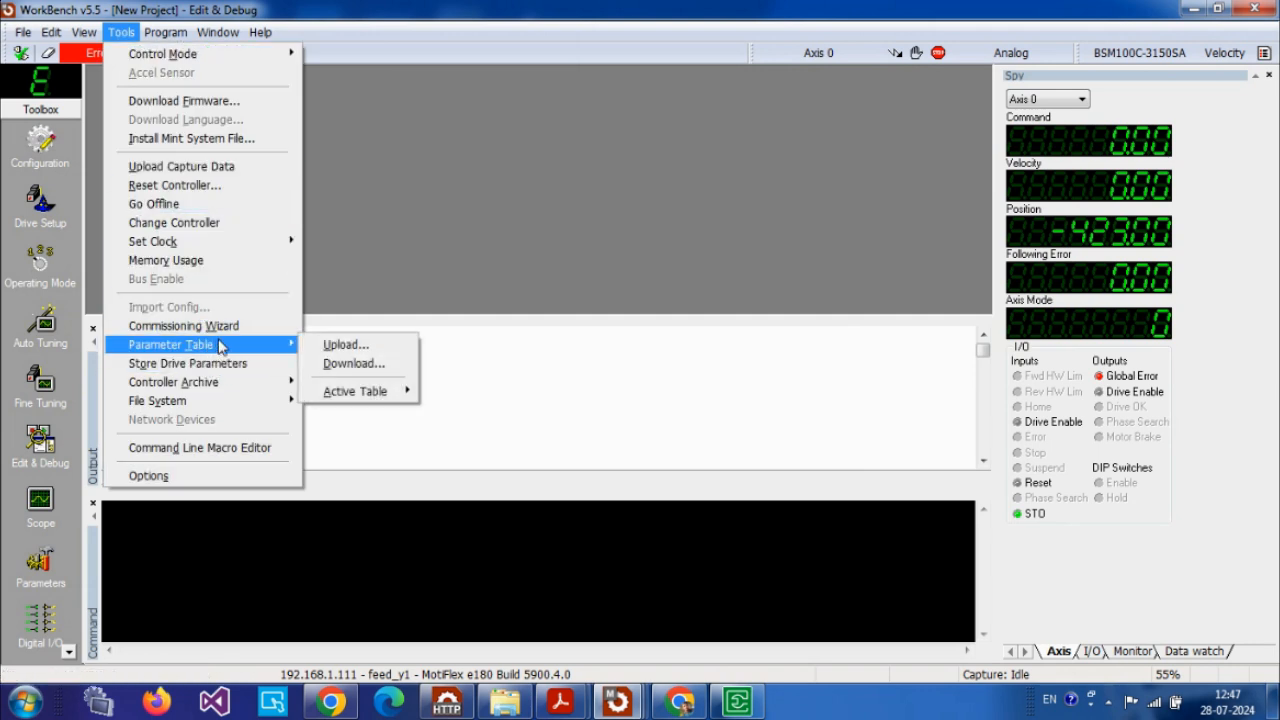
click(345, 364)
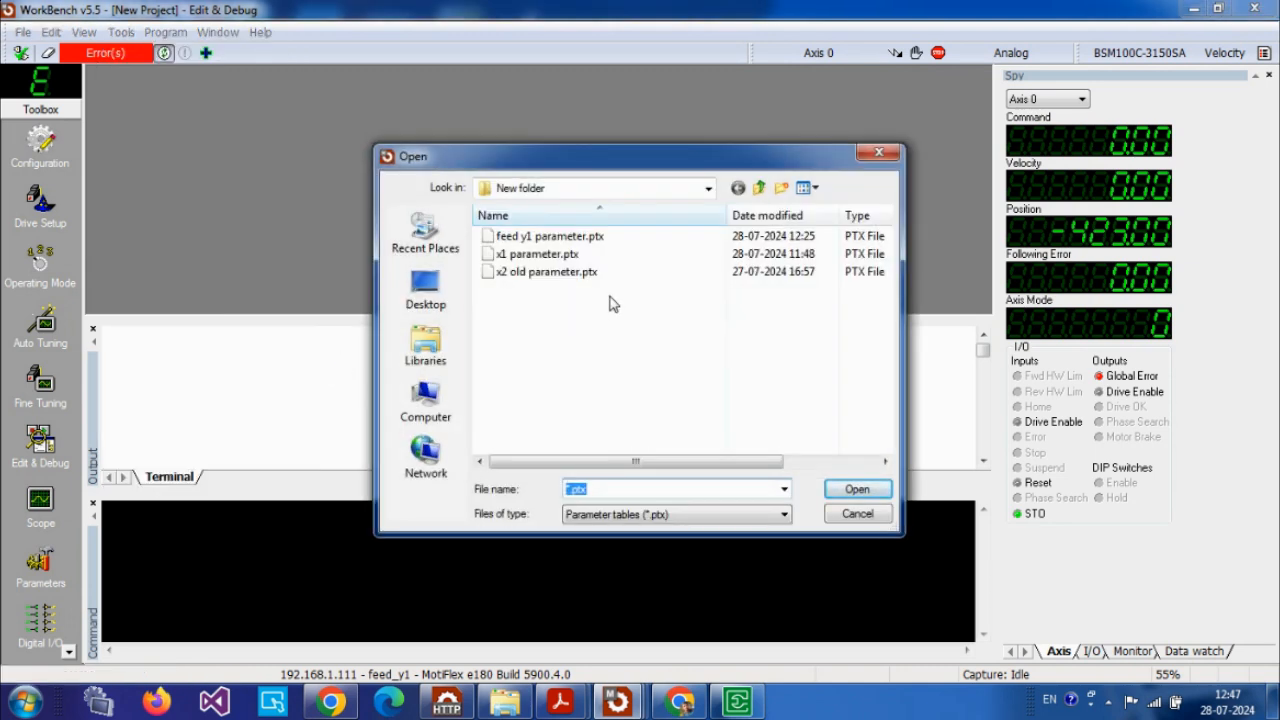
click(581, 240)
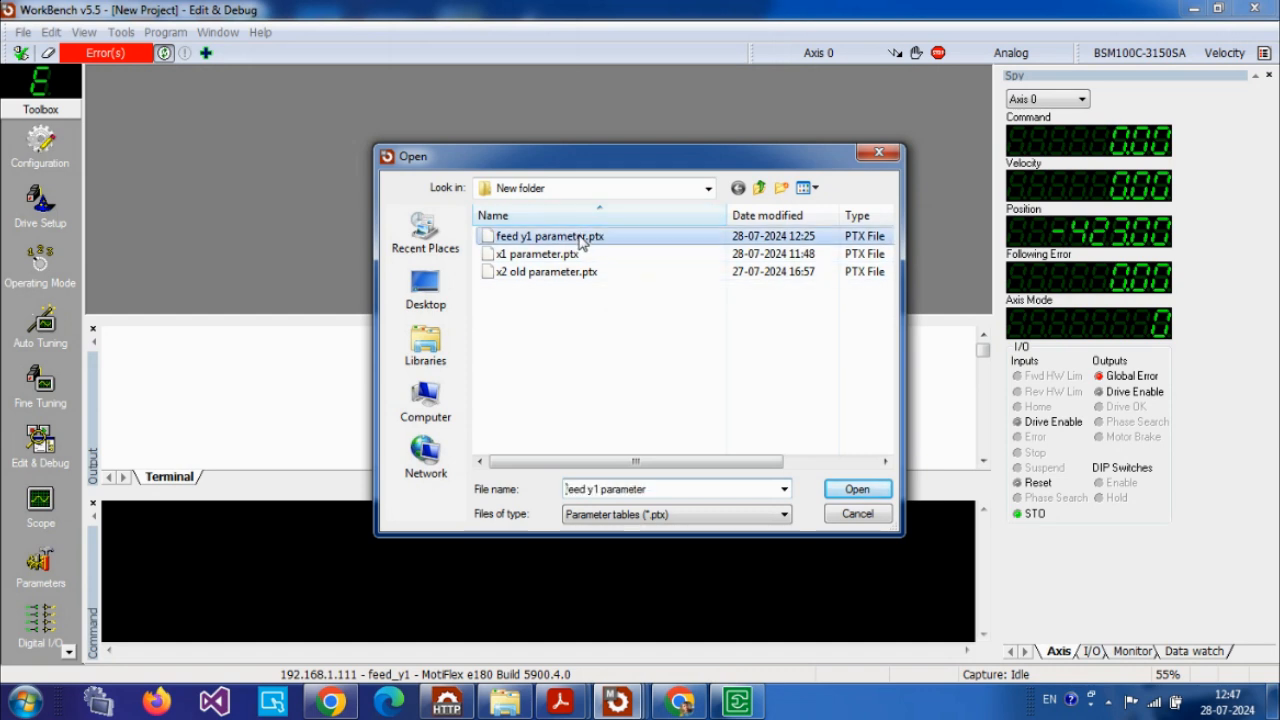
click(855, 490)
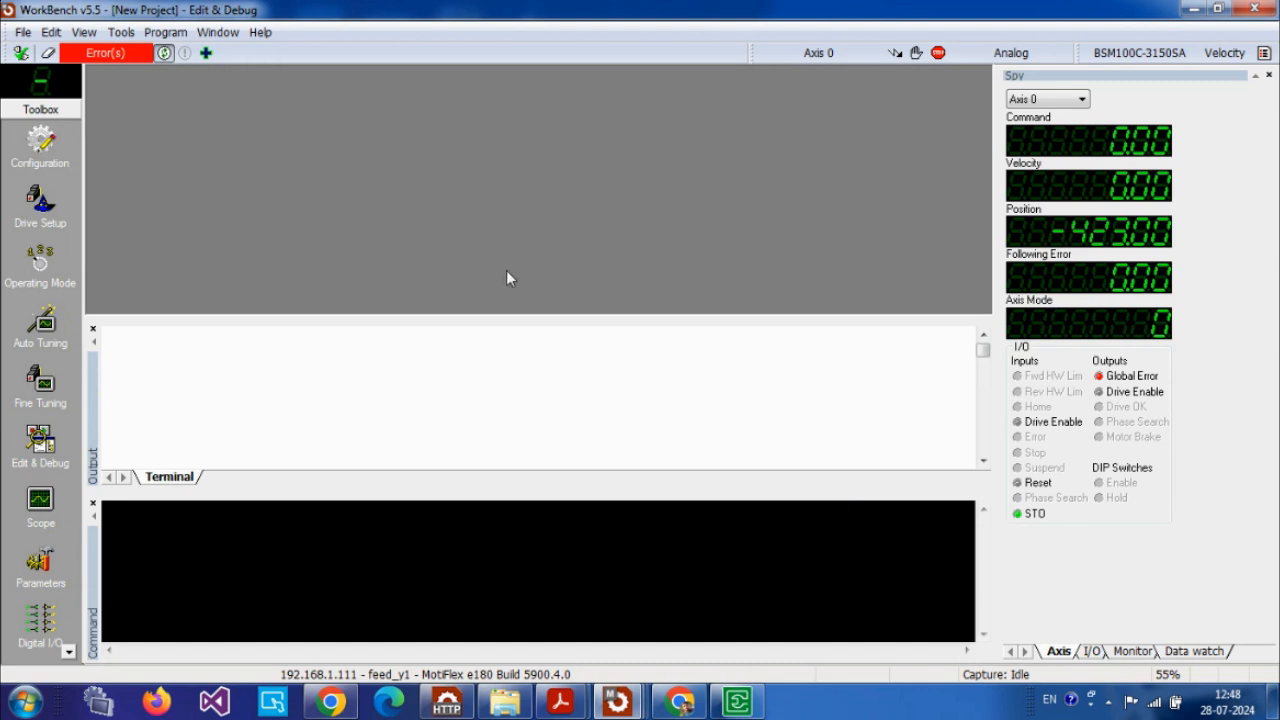
Store the drive parameters and try to clear the listed controller errors
click(130, 33)
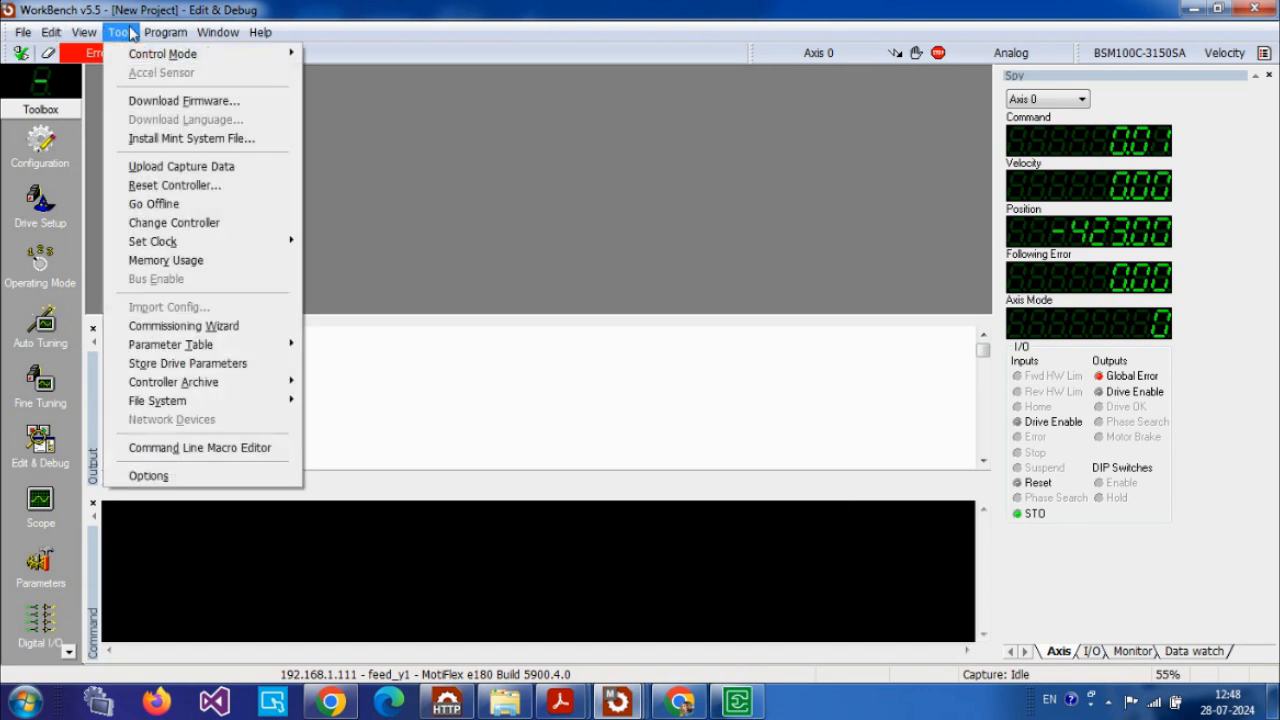
click(190, 368)
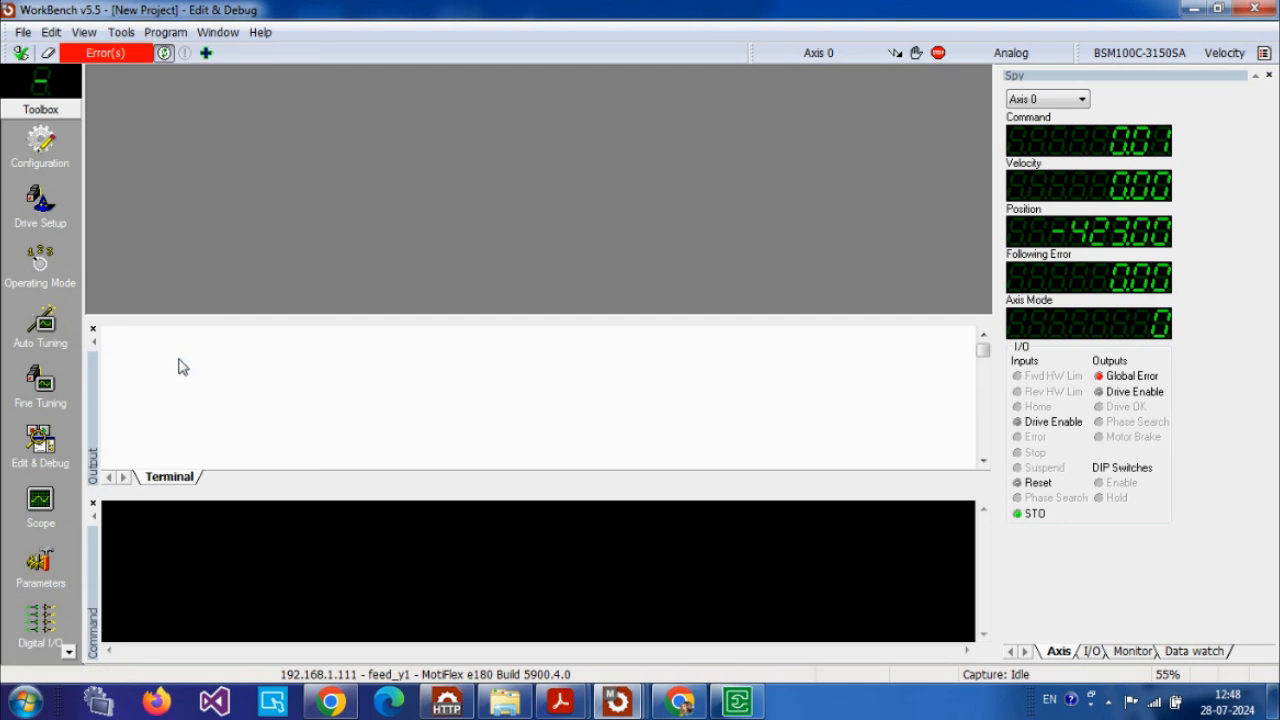
click(96, 56)
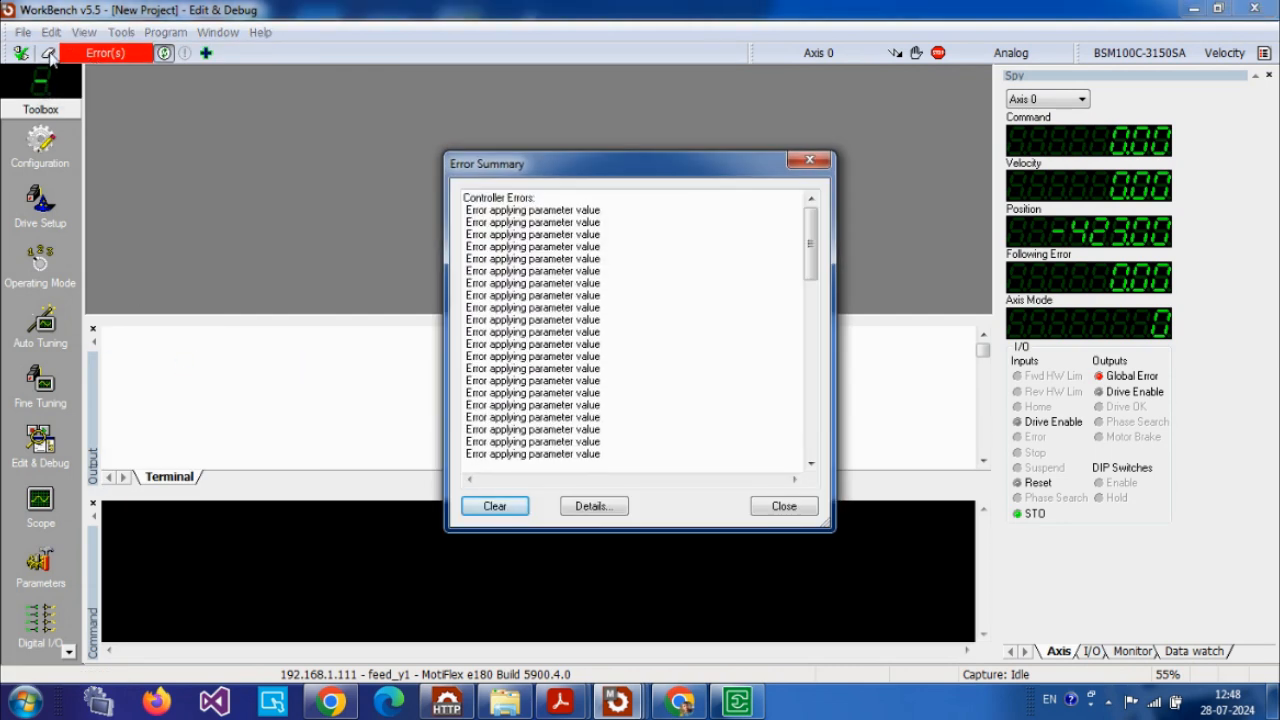
click(498, 512)
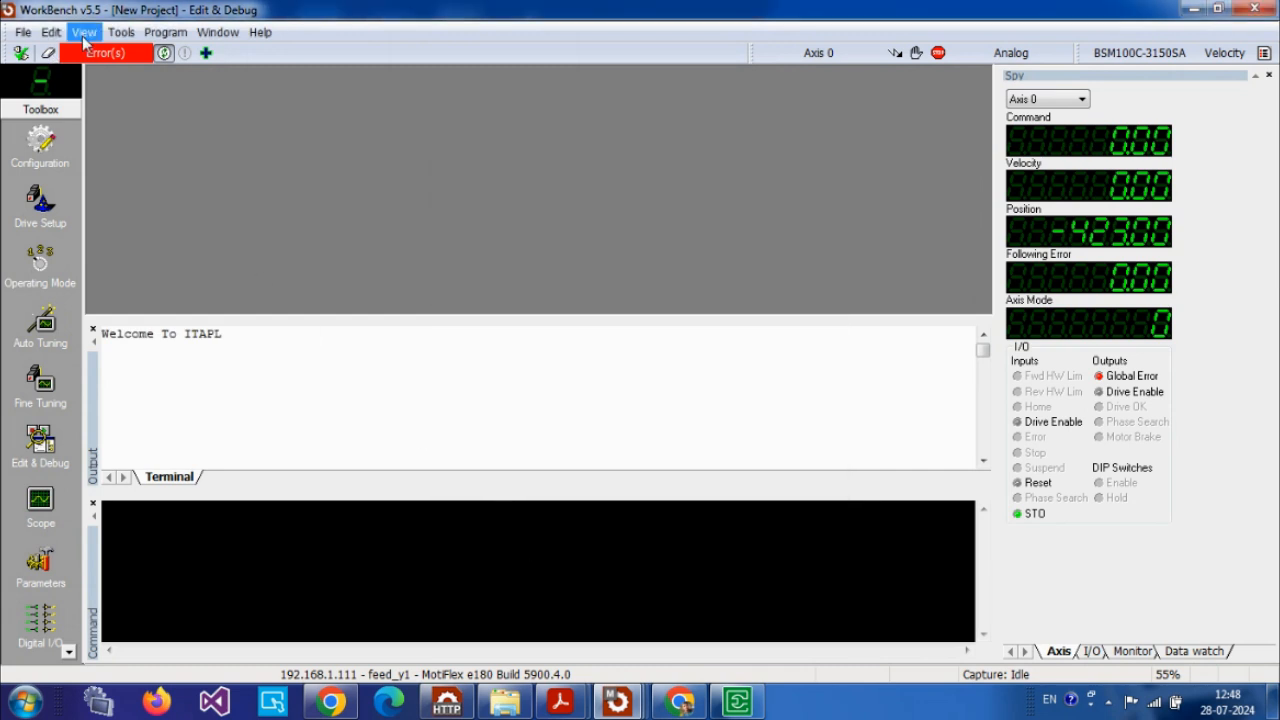
click(47, 57)
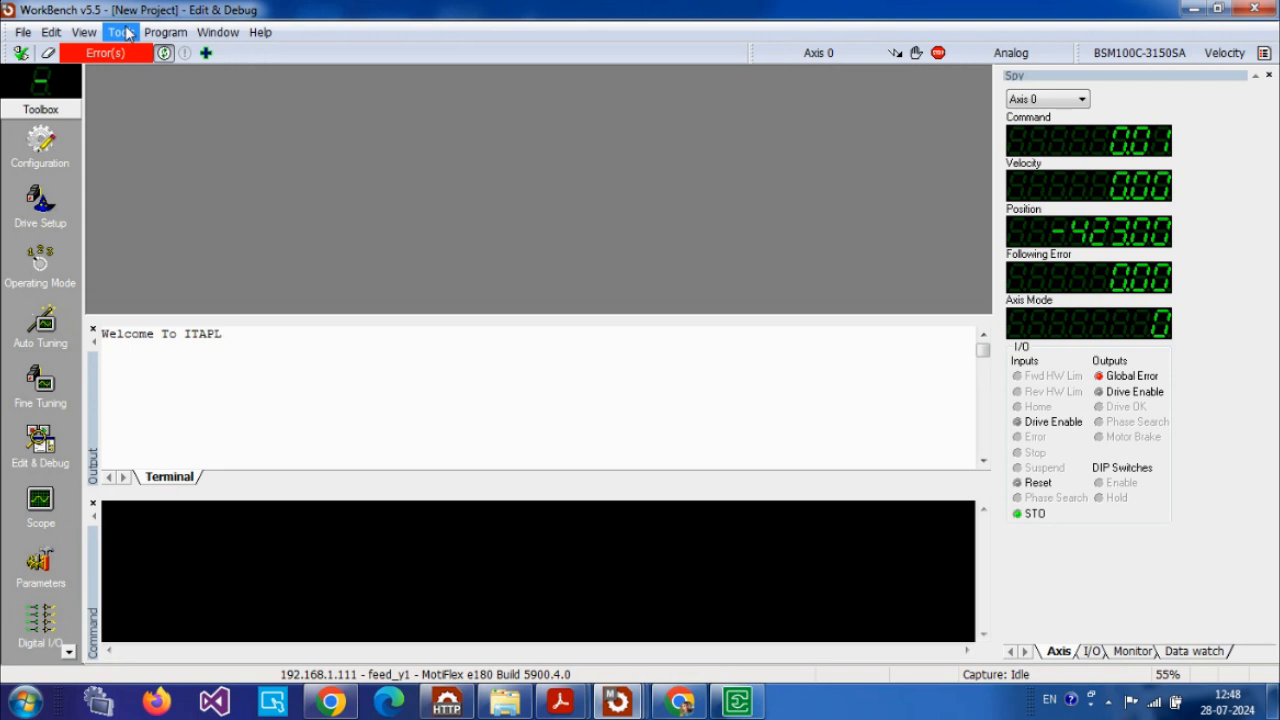
Store the drive parameters once more and reset the controller, accepting the power-cycle confirmation
click(122, 32)
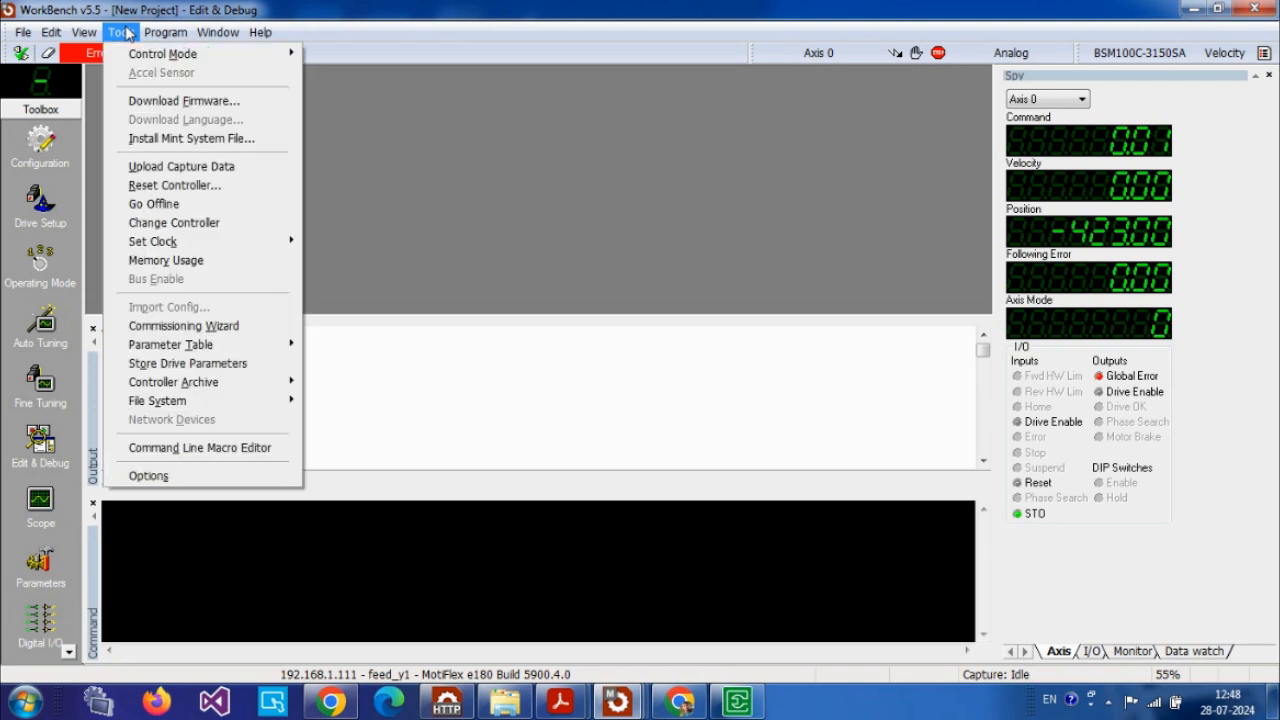
click(206, 367)
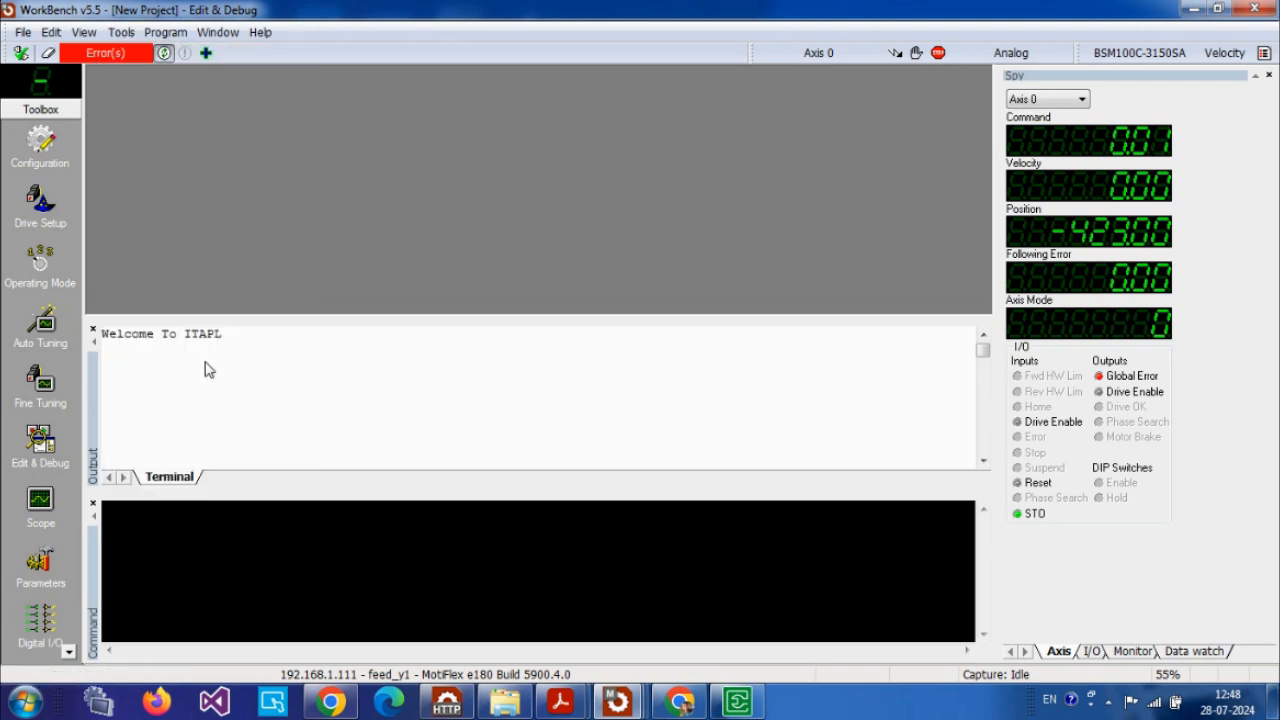
click(122, 34)
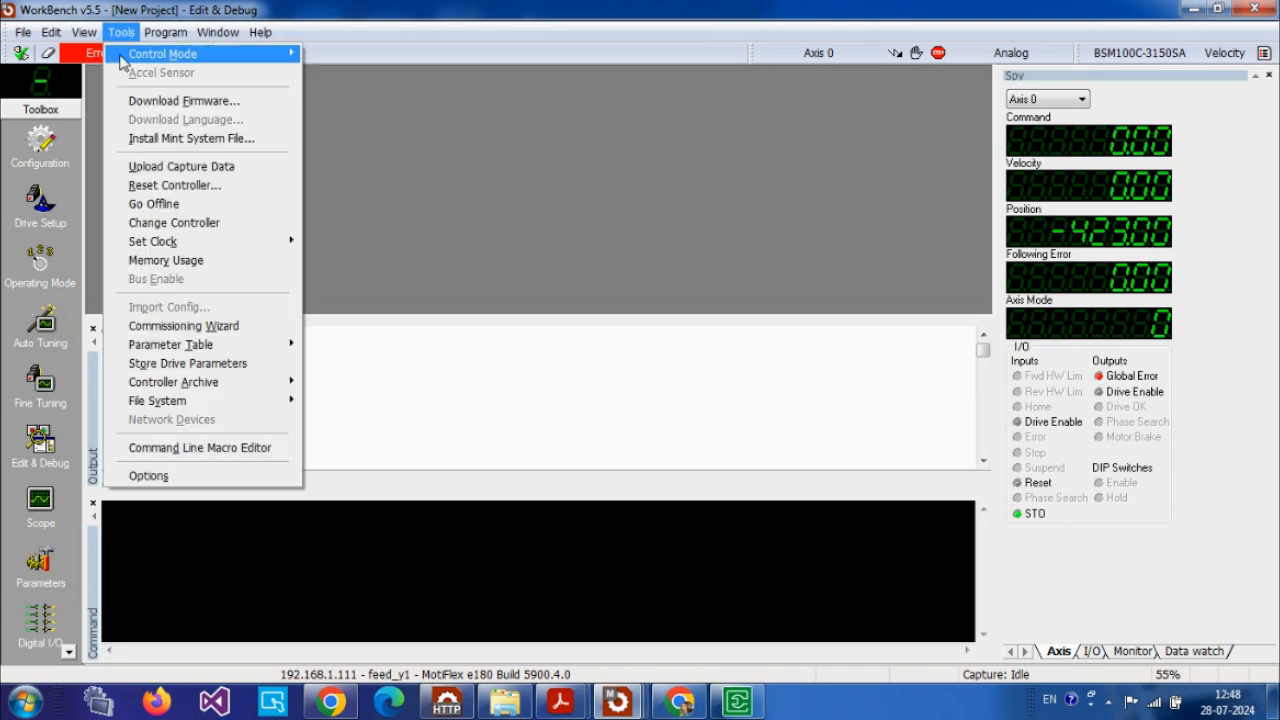
click(203, 188)
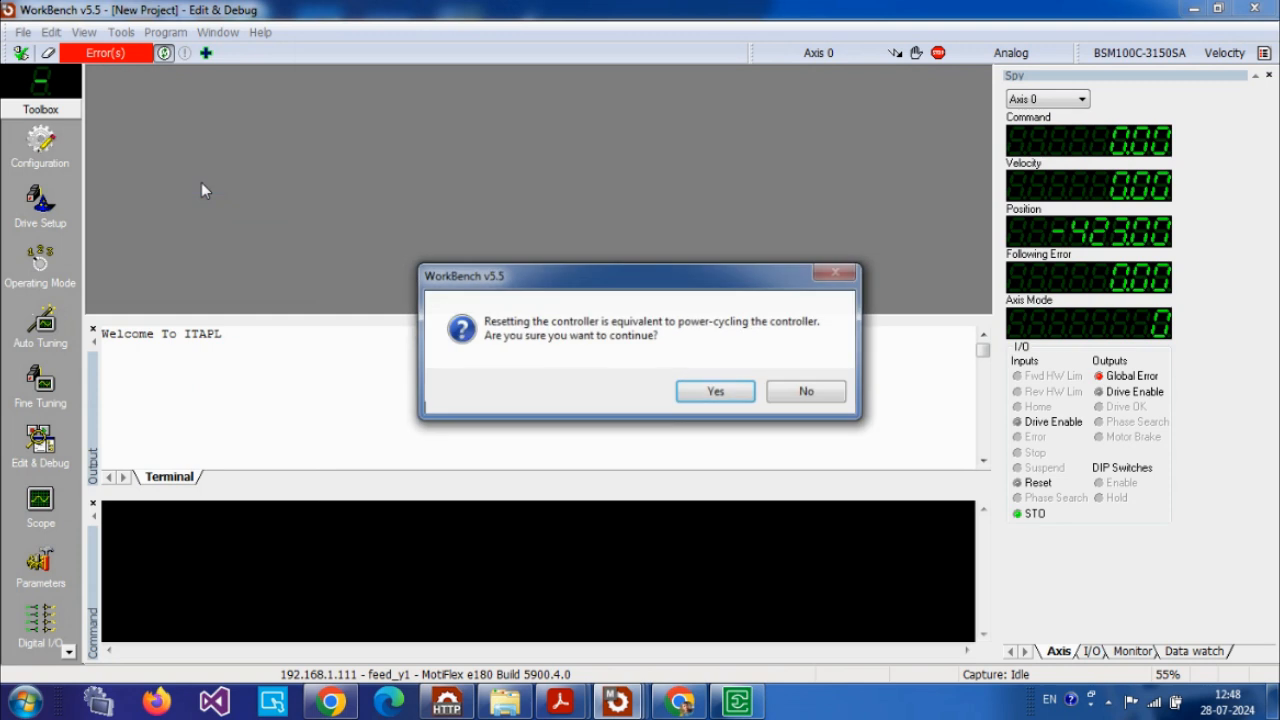
click(715, 392)
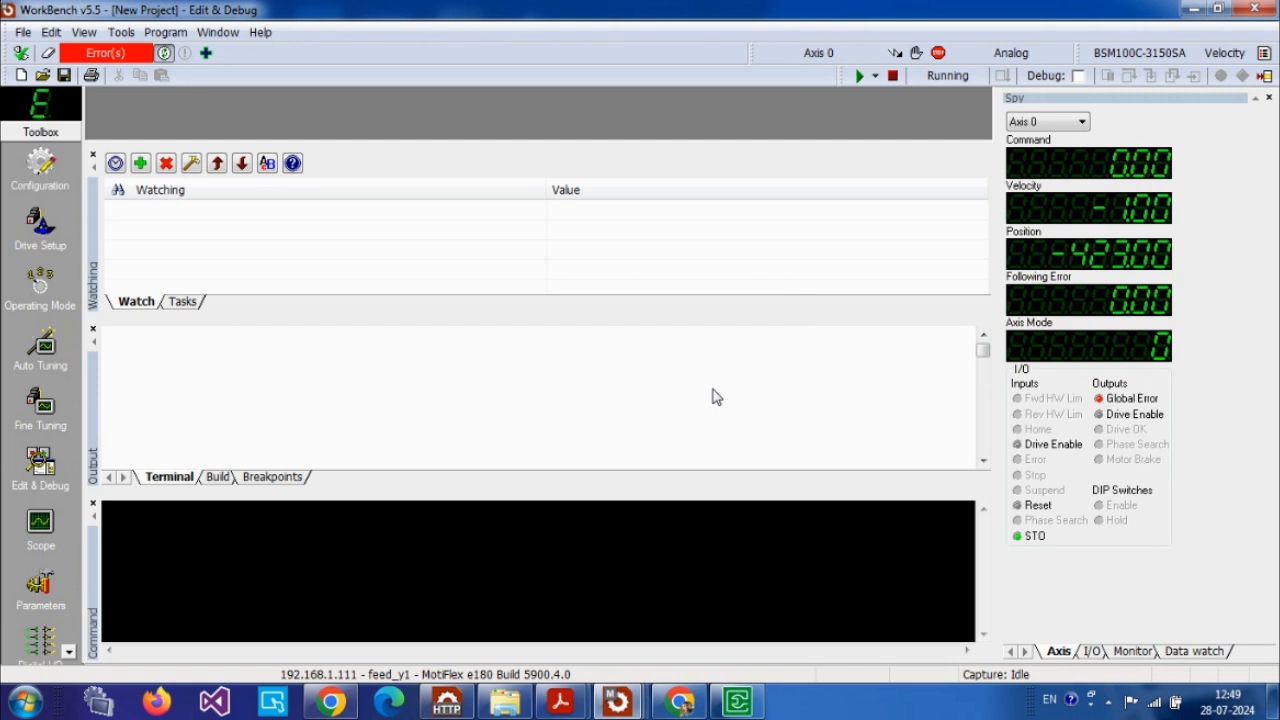
Clear the Axis 0 motor temperature trip from the error summary, repeating the clearing once
click(122, 53)
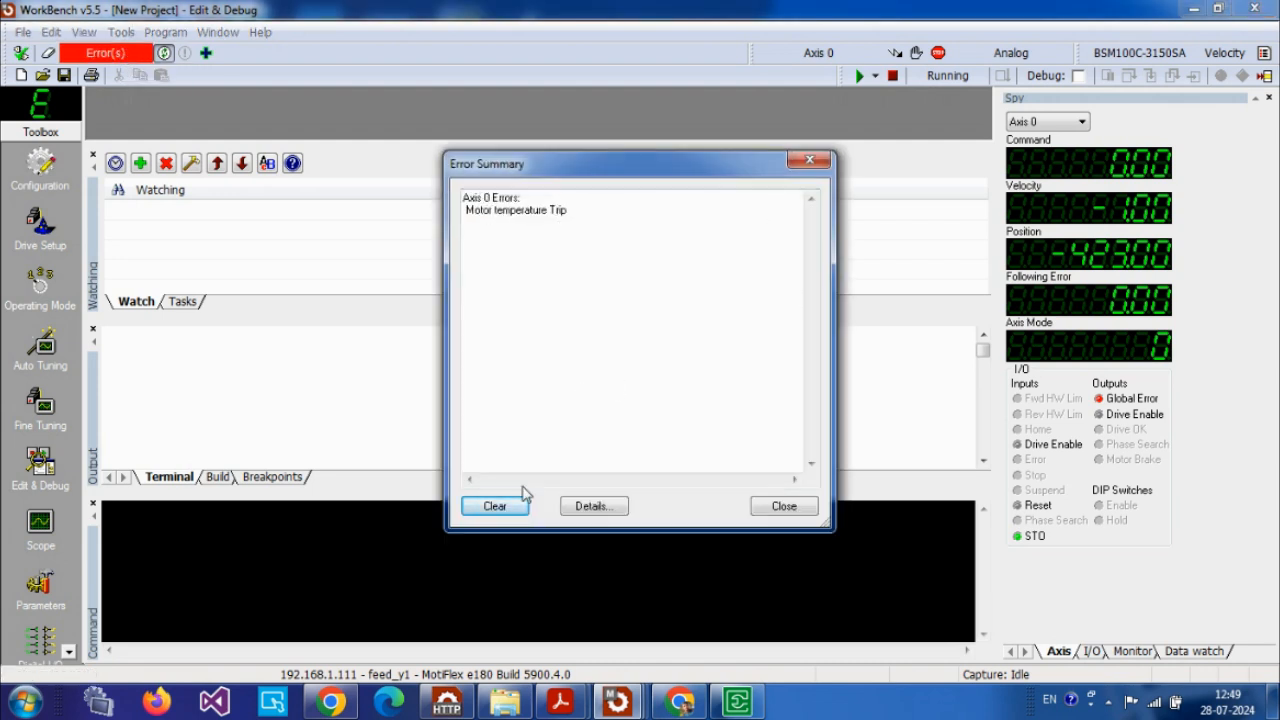
click(496, 507)
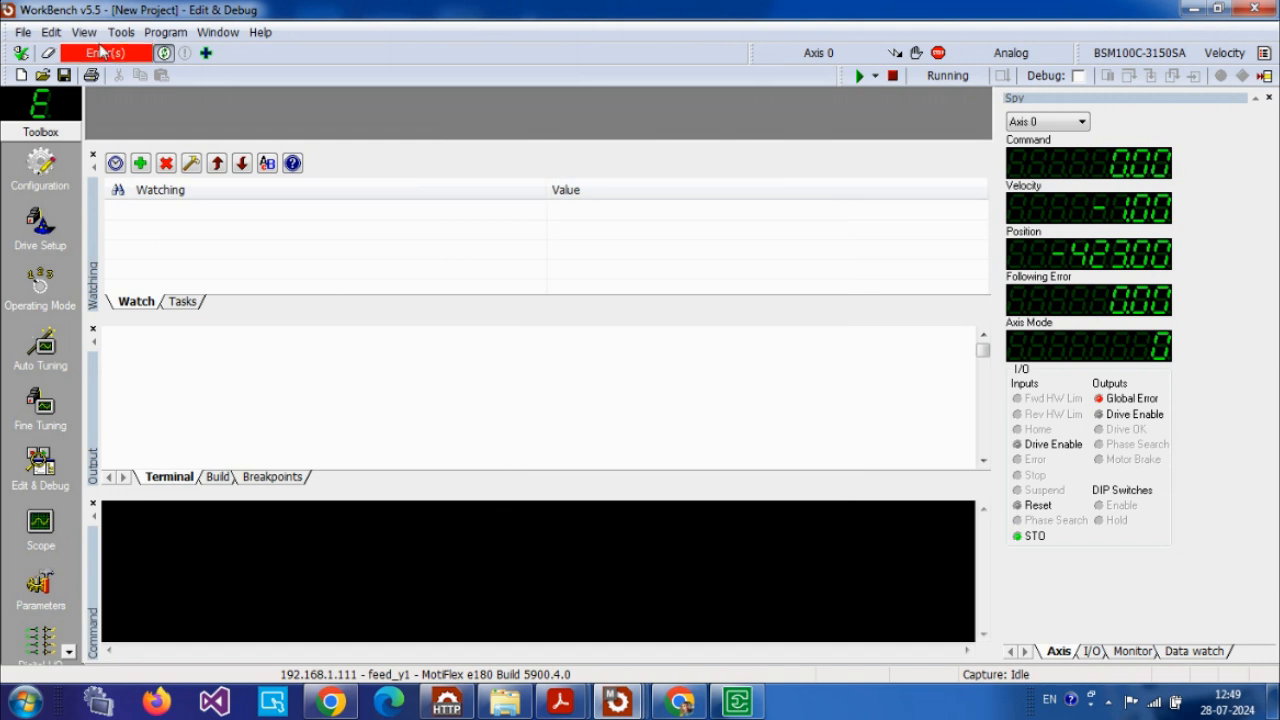
click(46, 55)
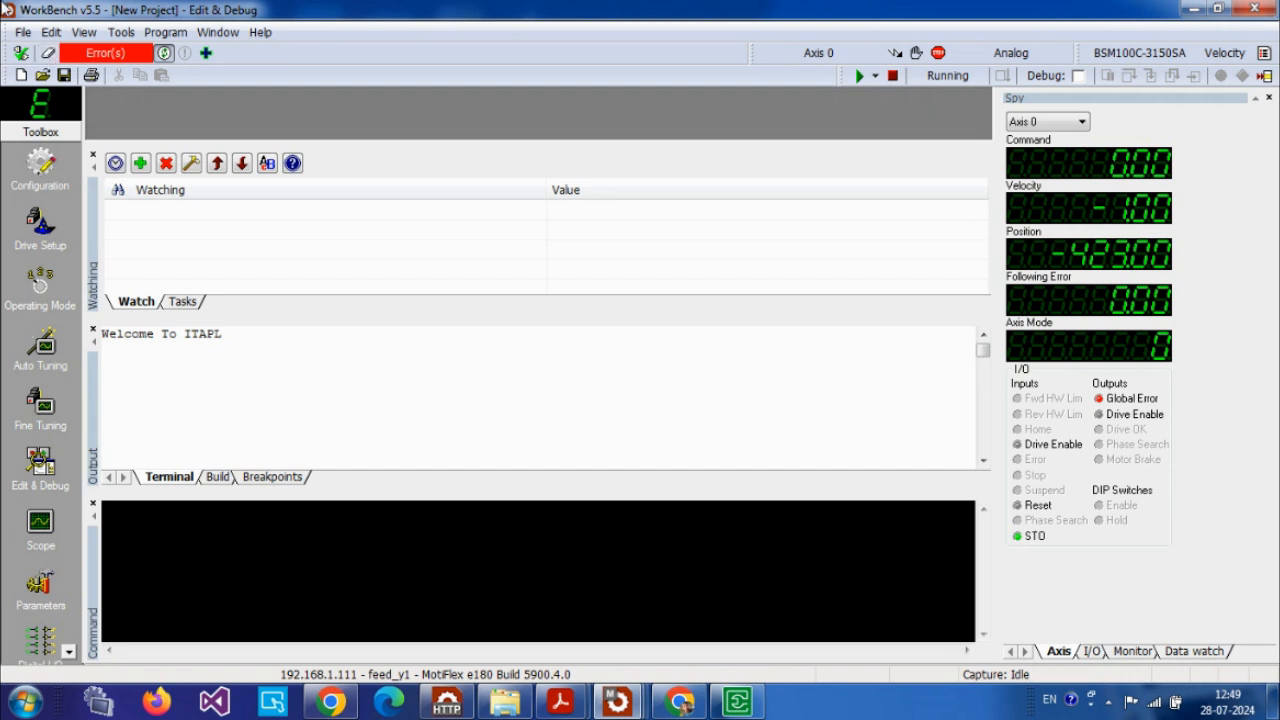
click(116, 54)
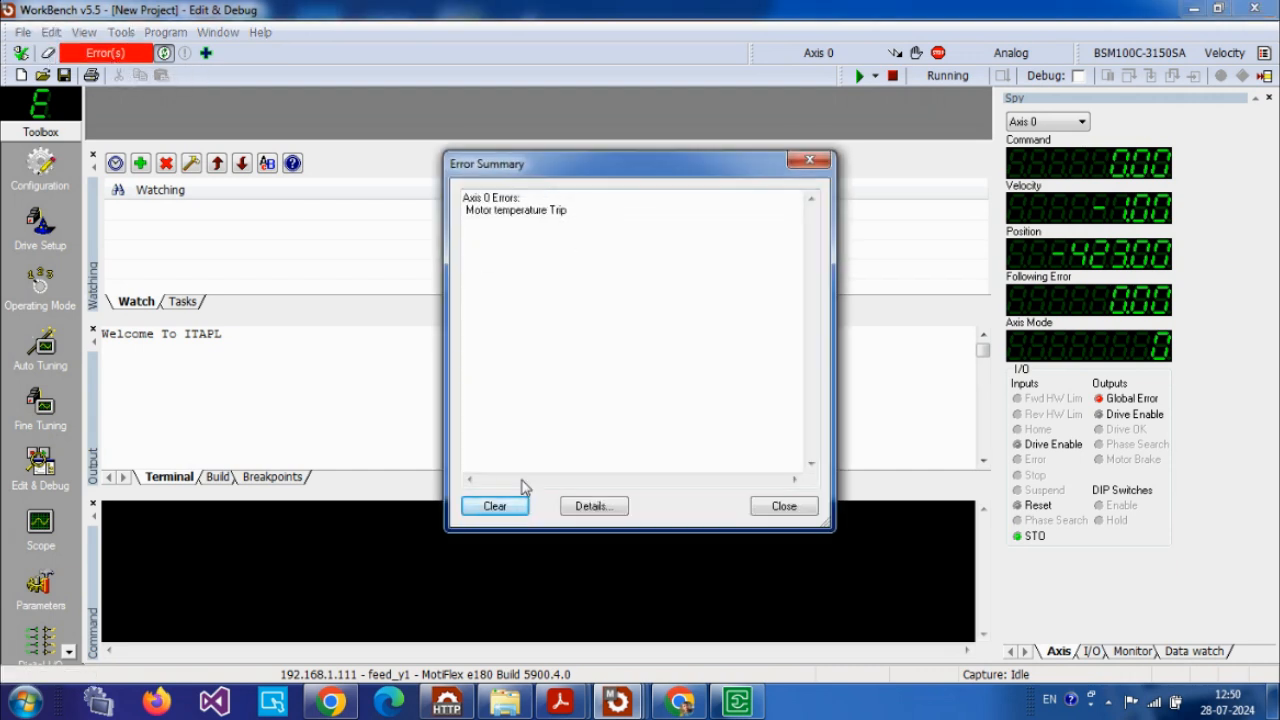
click(495, 506)
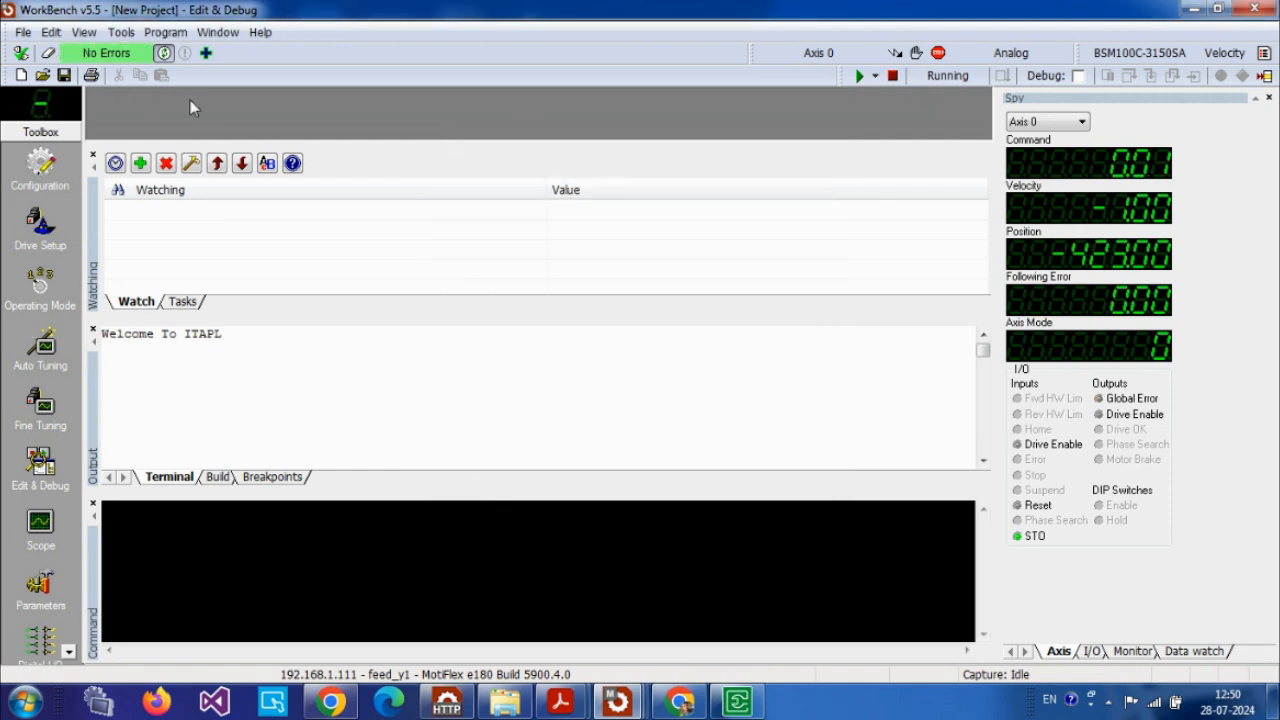
click(48, 55)
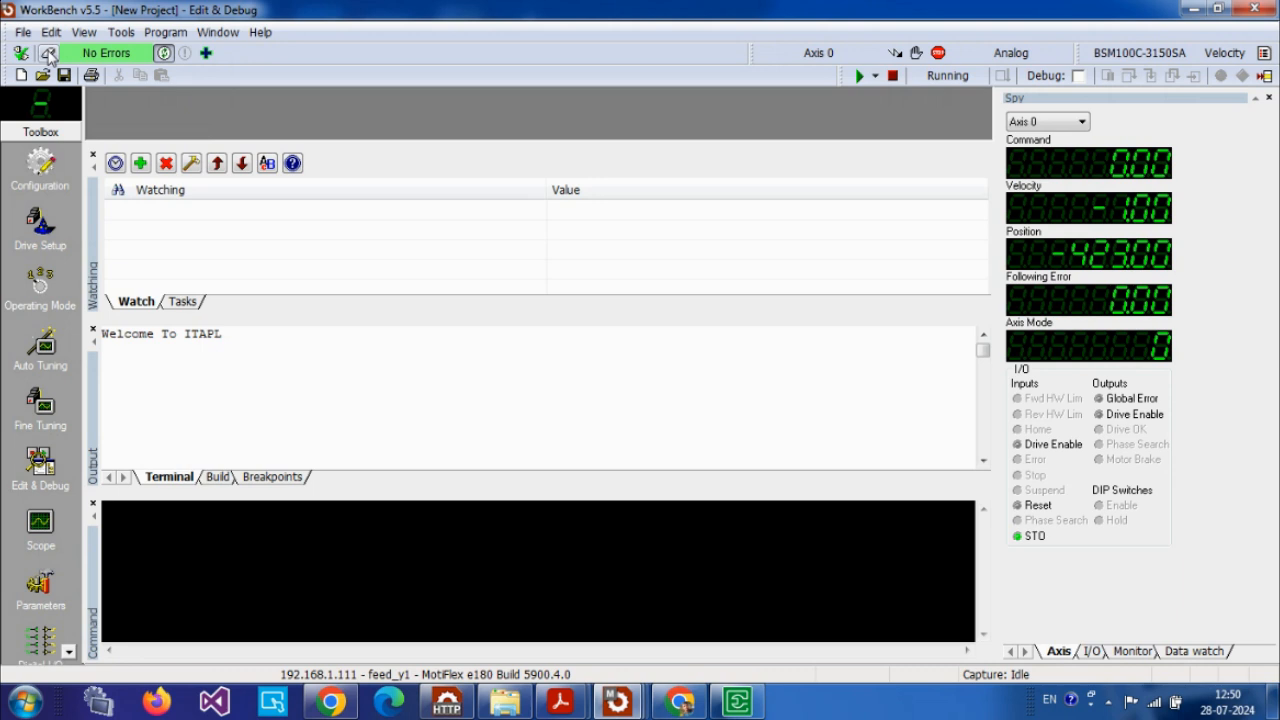